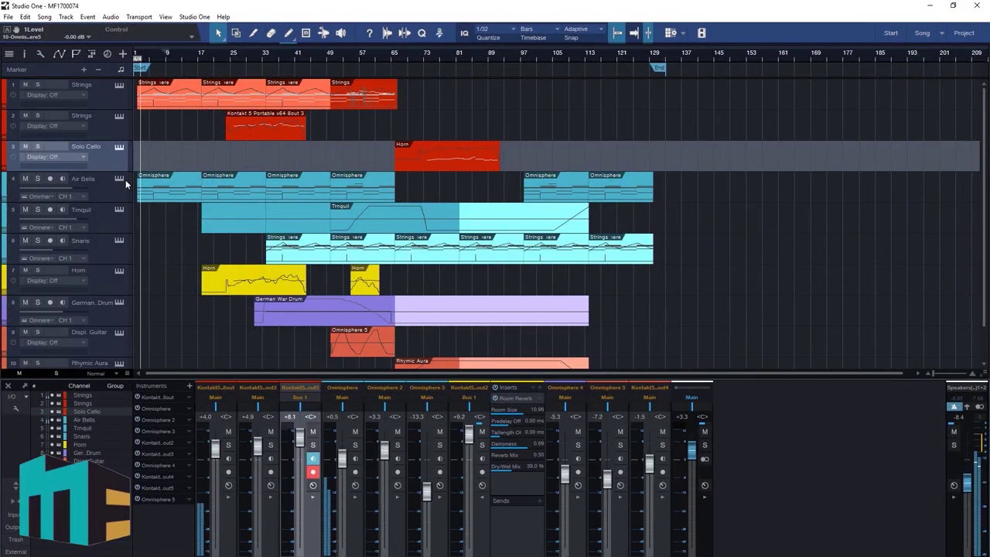
Step: Inspect the Air Bells Omnisphere patch, then open the Air Bells part's notes in the editor
click(120, 178)
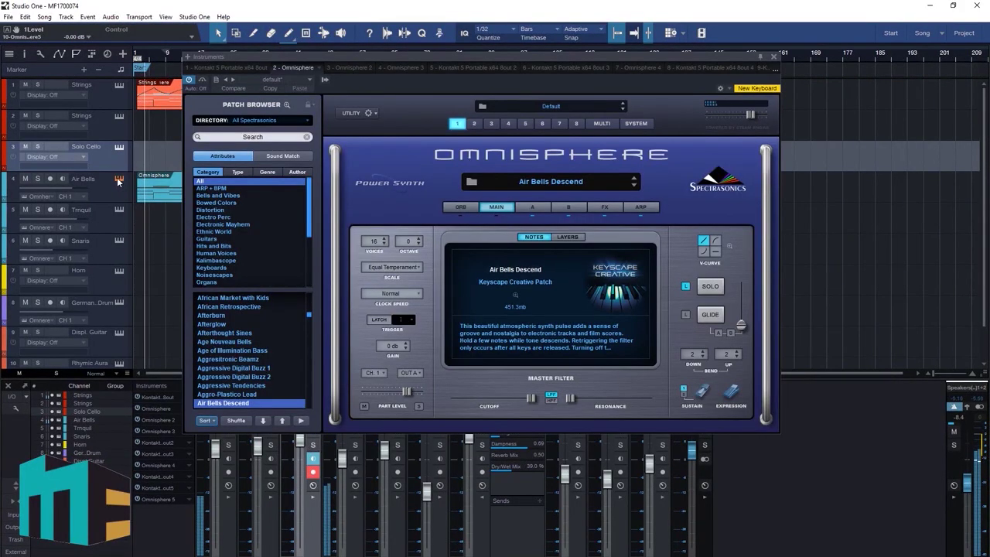
click(119, 179)
double_click(172, 183)
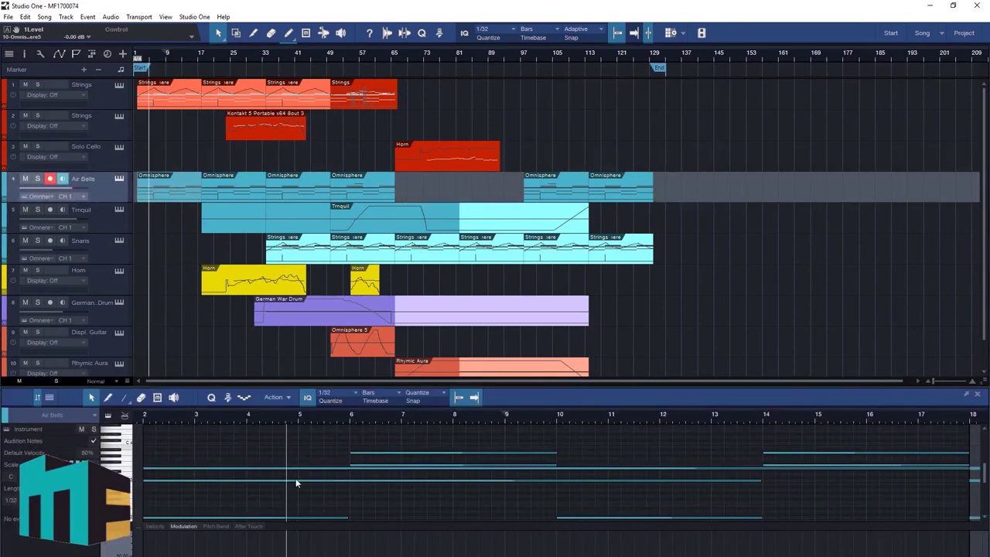
drag(327, 415, 293, 382)
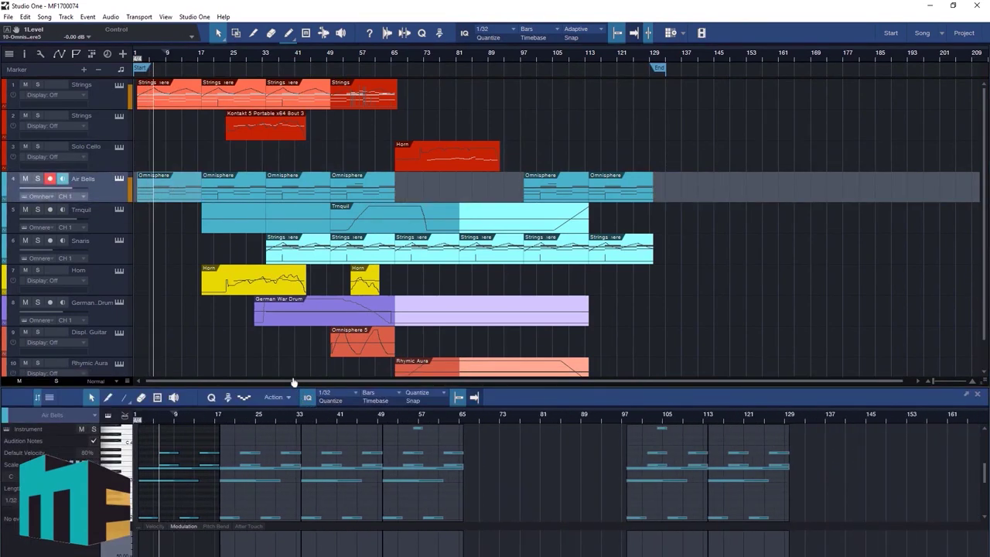
Step: Recheck the Air Bells Omnisphere patch and view the Strings track's Kontakt instrument, then close it
click(119, 178)
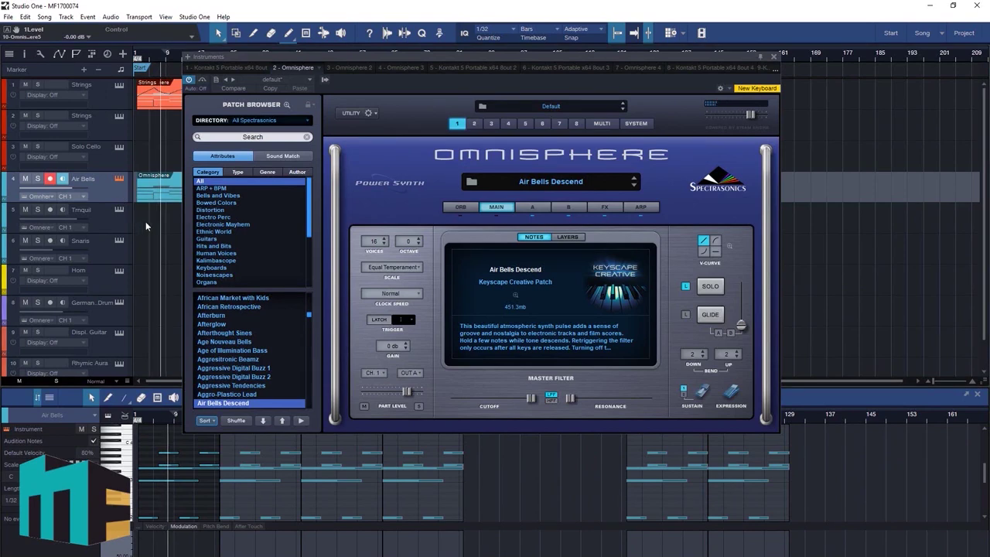
click(163, 91)
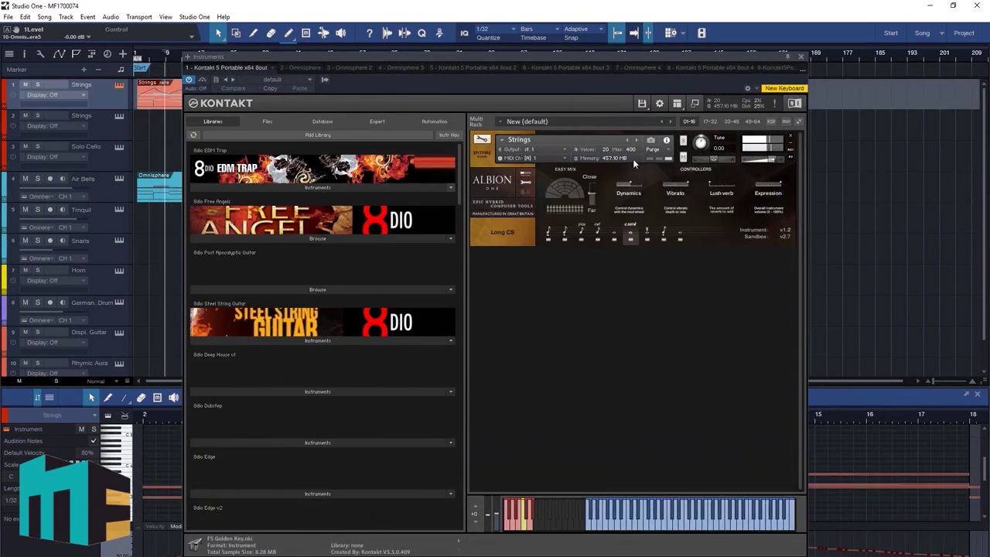
click(801, 56)
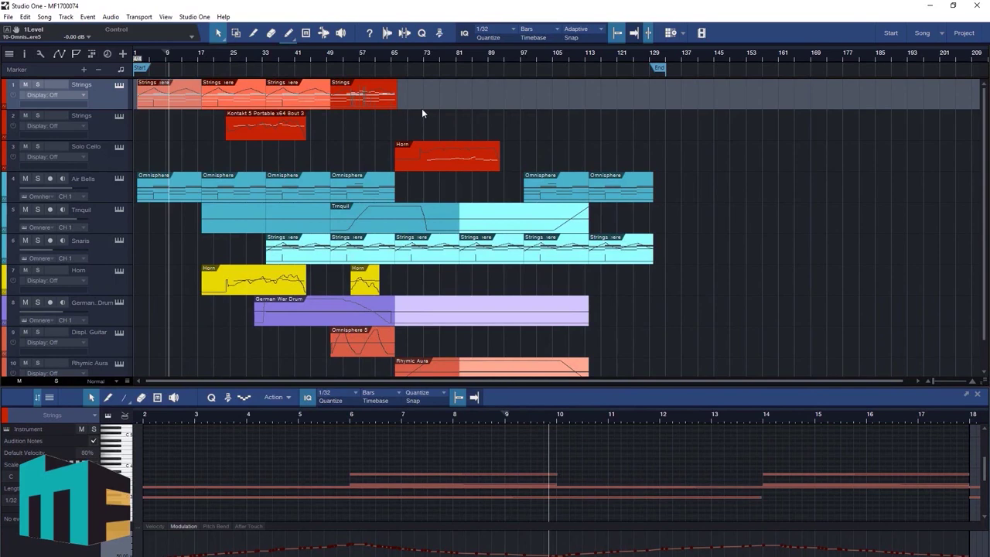
ctrl+scroll(221, 68, up, 1)
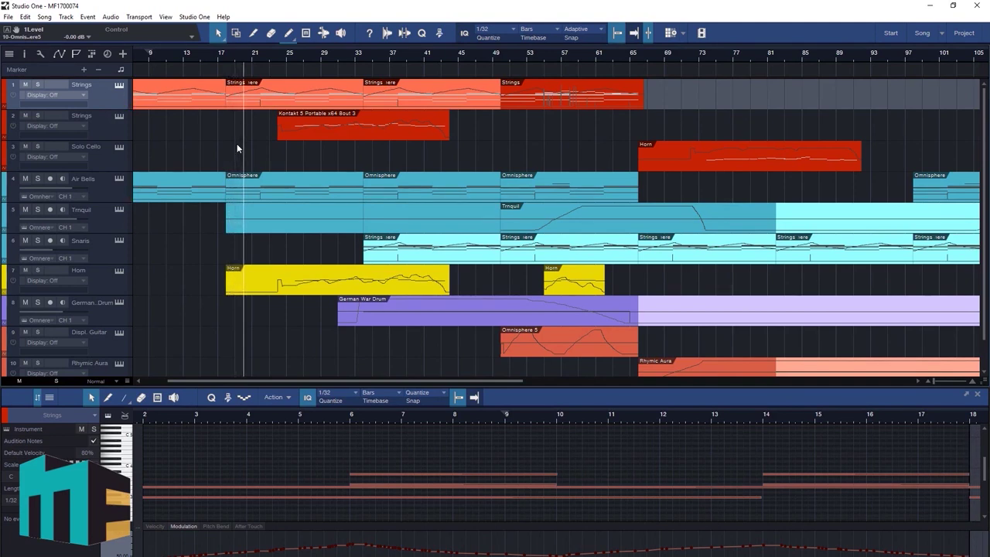
scroll(285, 177, down, 1)
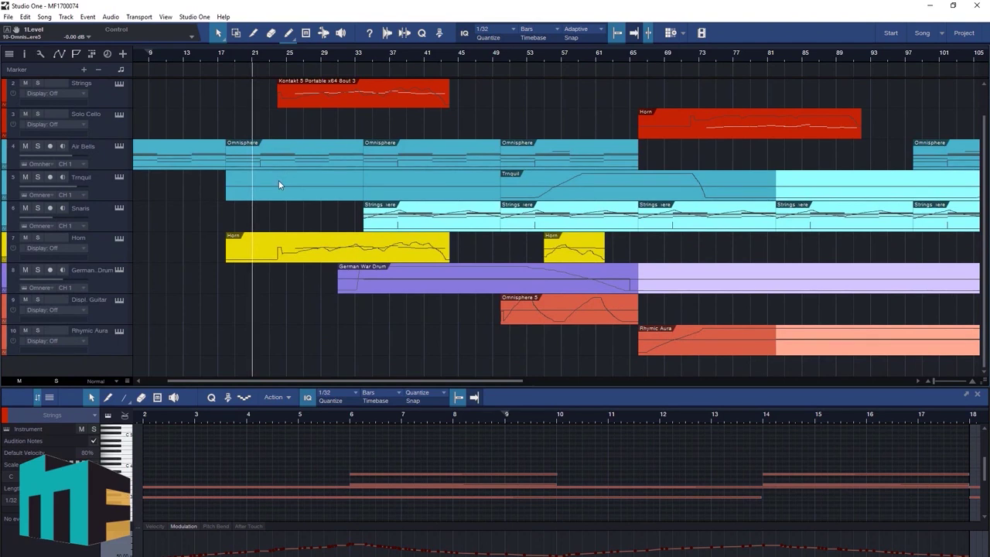
scroll(277, 181, up, 1)
click(118, 211)
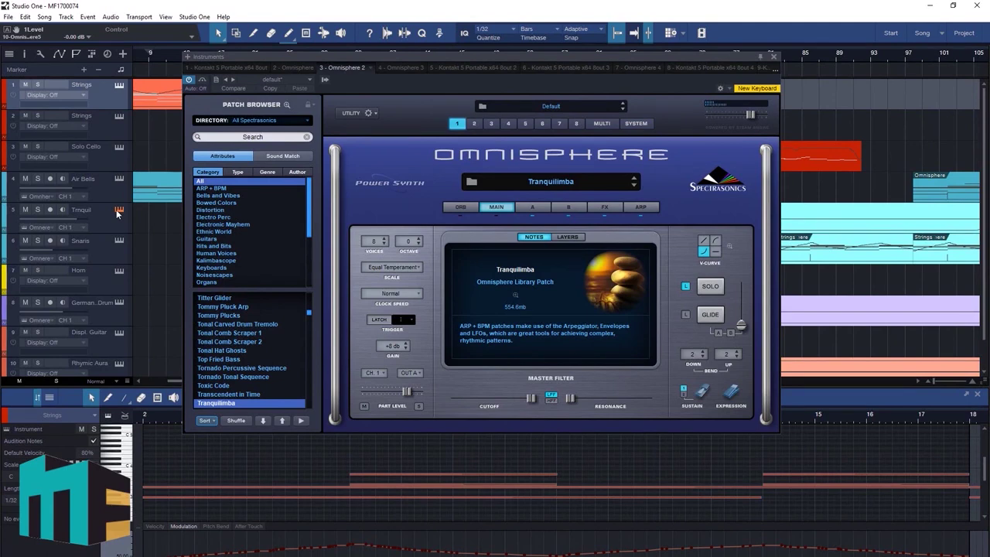
click(117, 212)
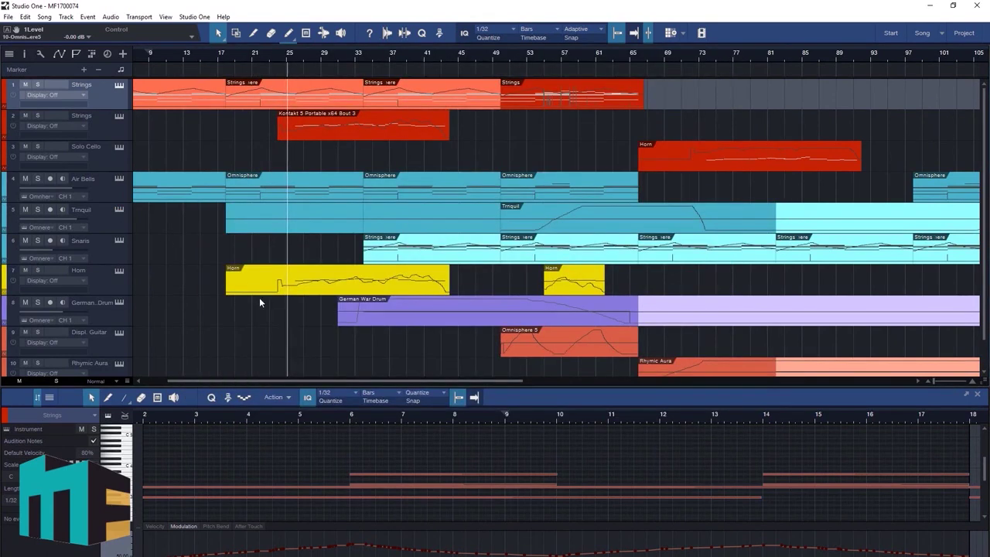
drag(298, 379, 340, 380)
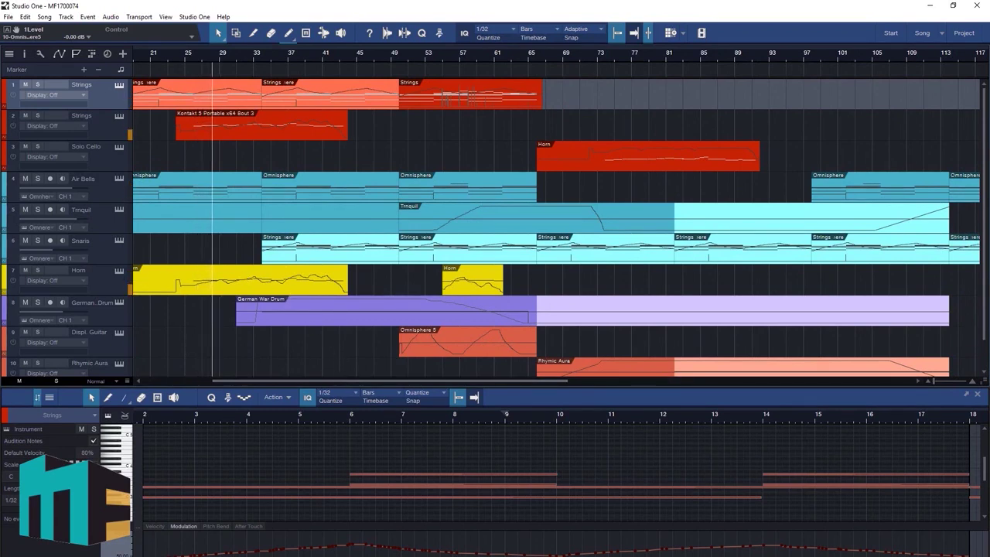
Step: Check the Horn track's Kontakt instrument and its zoomed-in notes, then bring back the mixer console
click(119, 273)
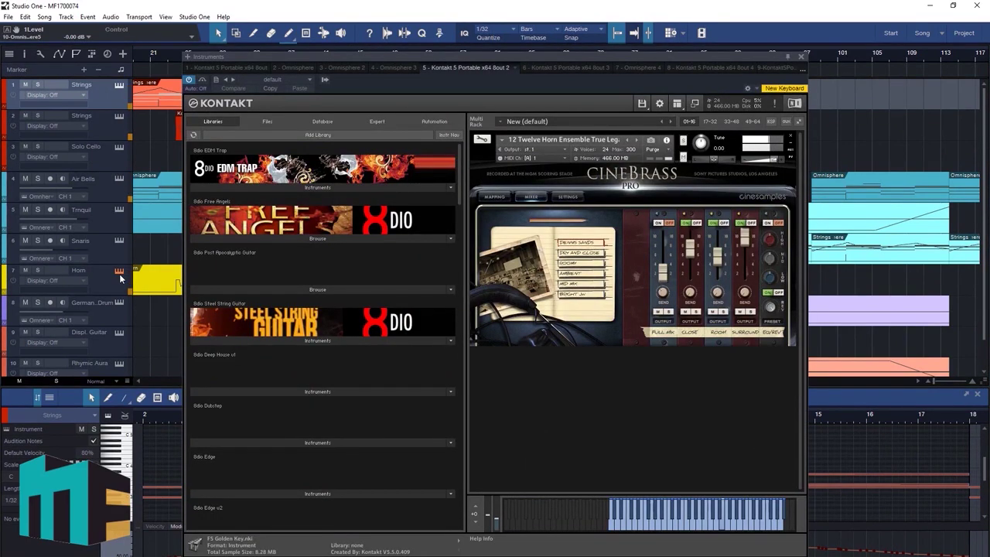
click(119, 272)
click(157, 280)
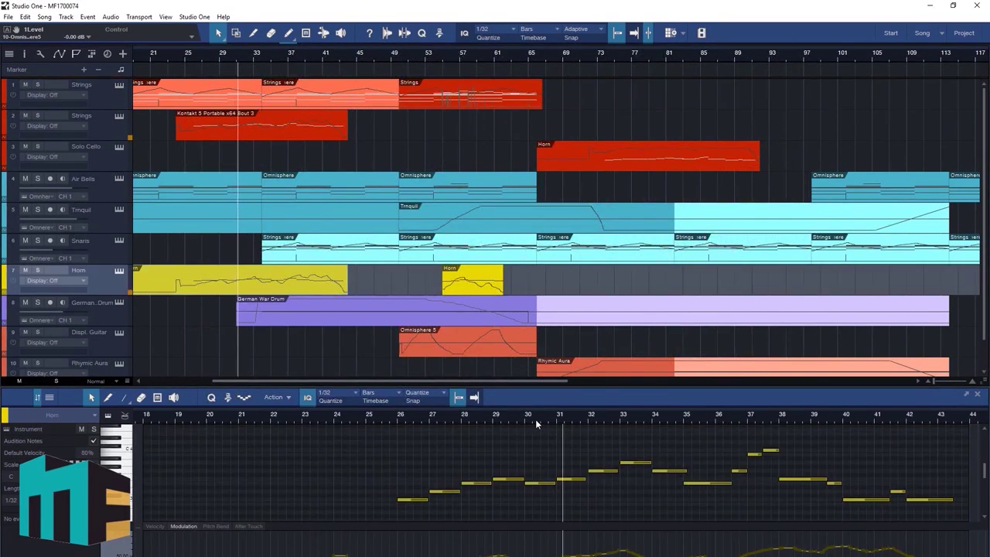
key(e)
key(e)
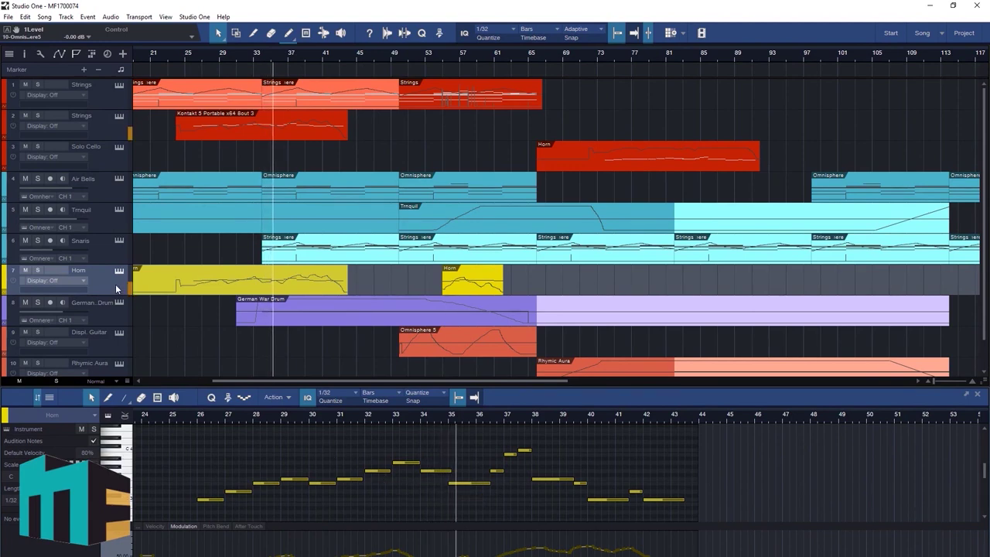
click(213, 290)
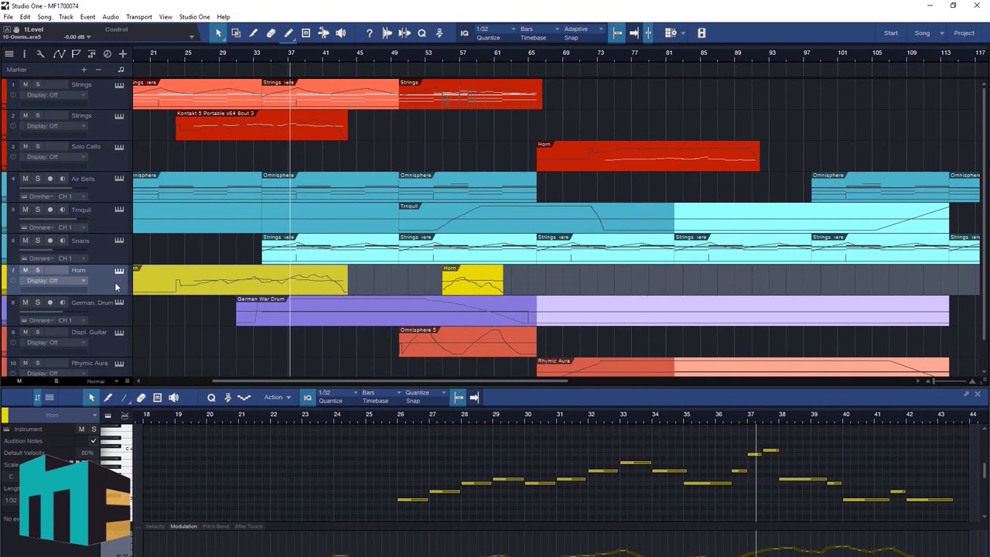
key(F3)
Step: Deselect the Horn part and zoom out to see the whole arrangement
scroll(325, 374, right, 3)
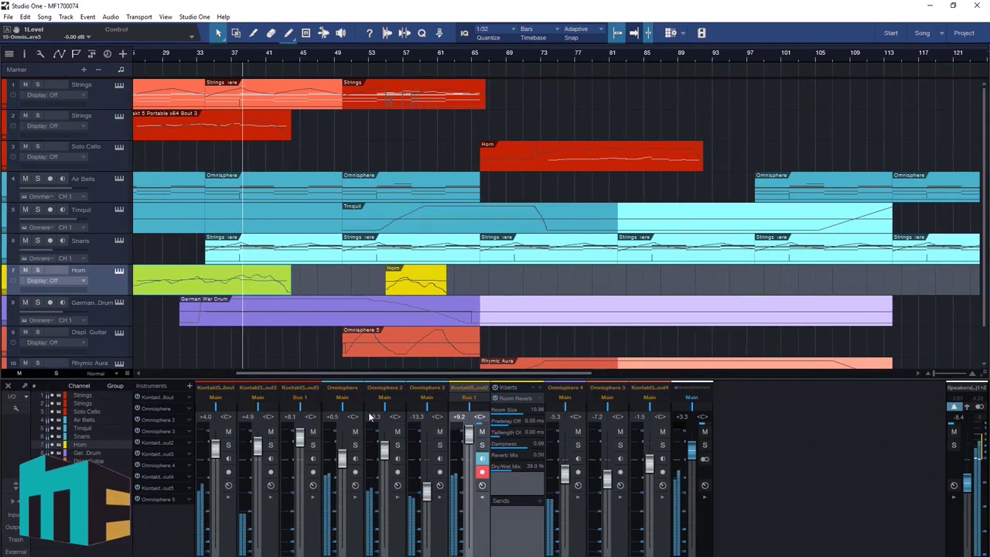
click(360, 162)
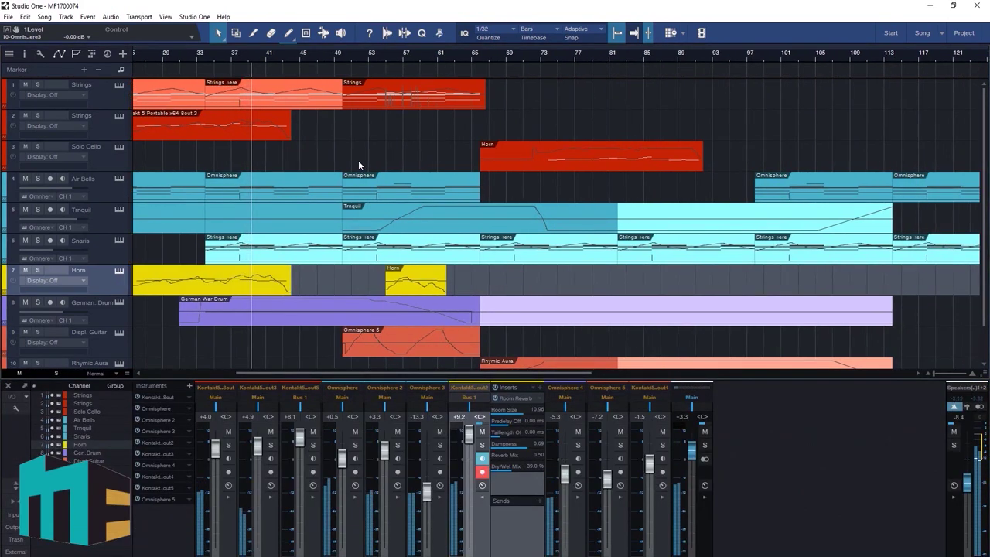
scroll(328, 53, right, 1)
key(w)
key(w)
key(w)
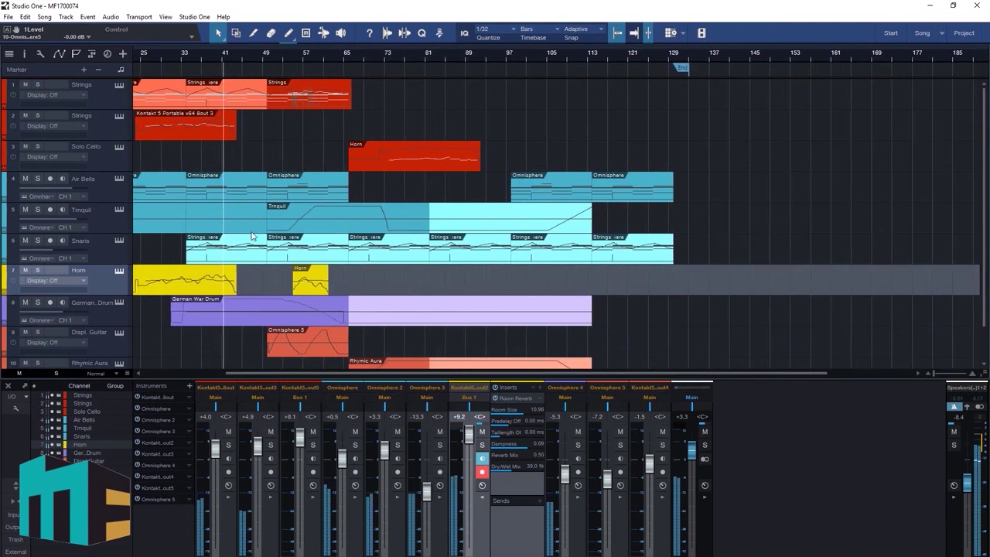
Step: Inspect the German War Drum track's Omnisphere patch, then zoom the arrangement back in around the playhead
click(116, 304)
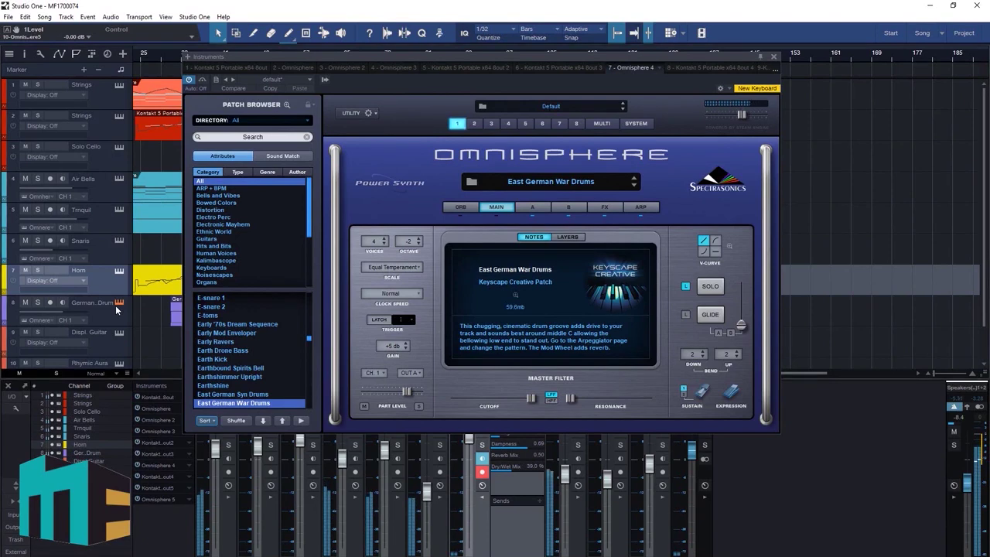
click(116, 305)
key(e)
key(e)
key(e)
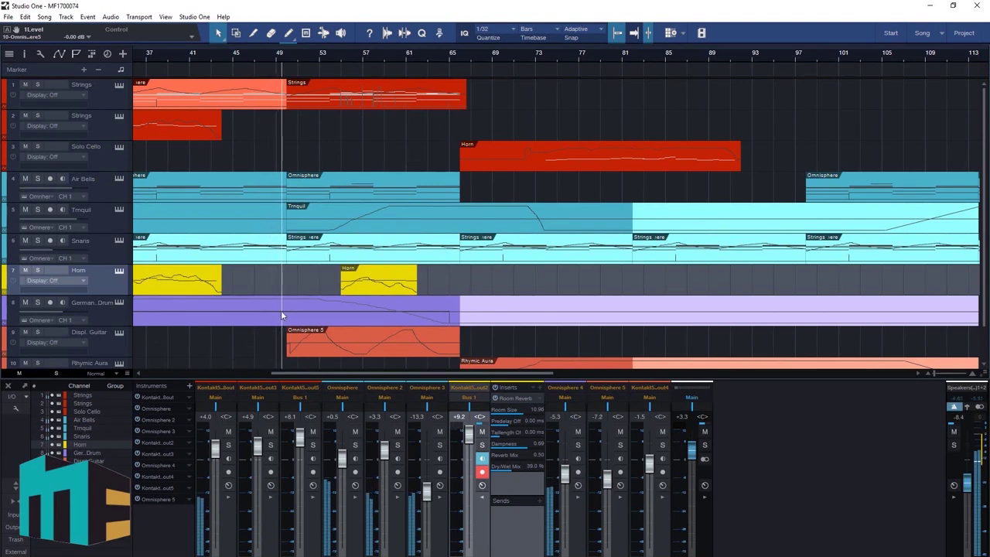
scroll(251, 313, down, 1)
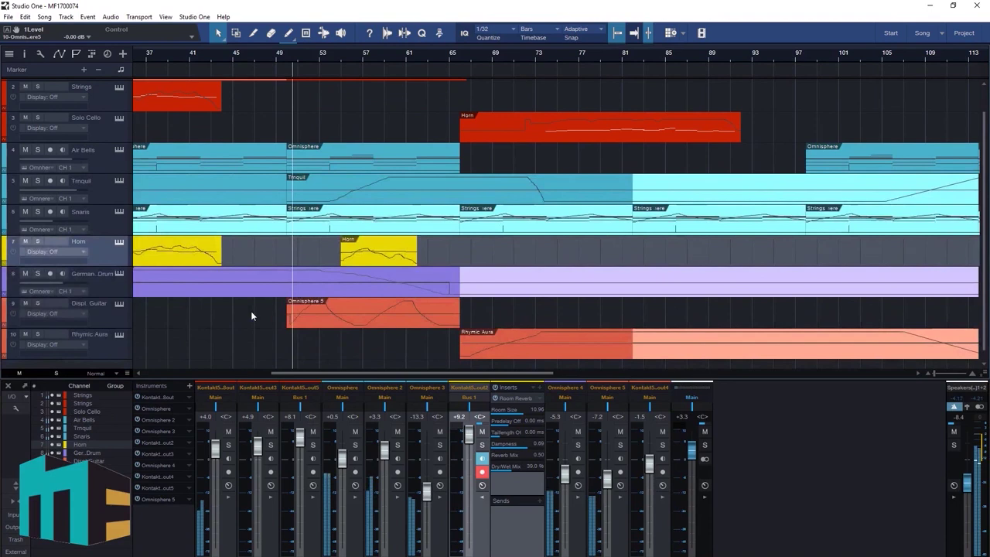
Step: Inspect track 9's Displaced Dotted Quarters Omnisphere patch and close the instrument window
click(118, 303)
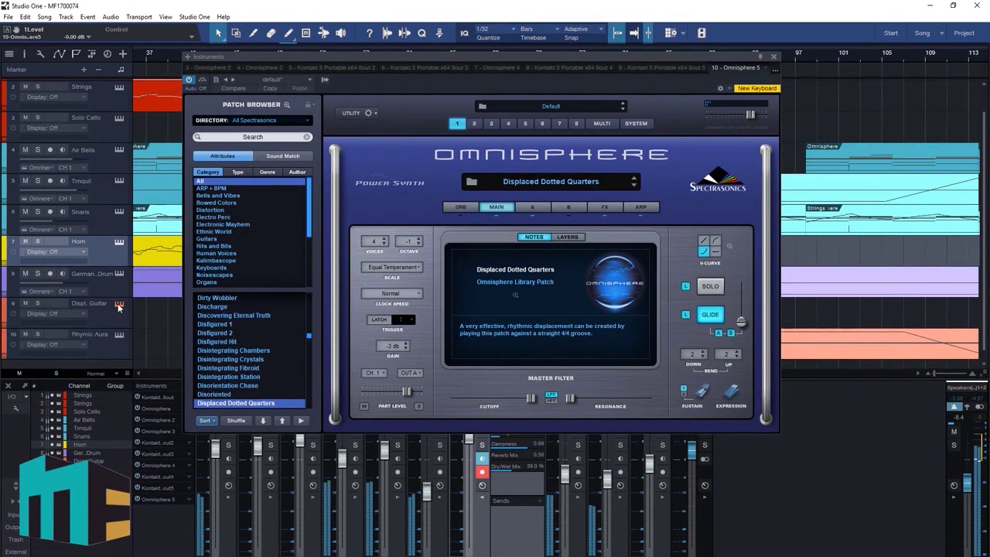
click(118, 303)
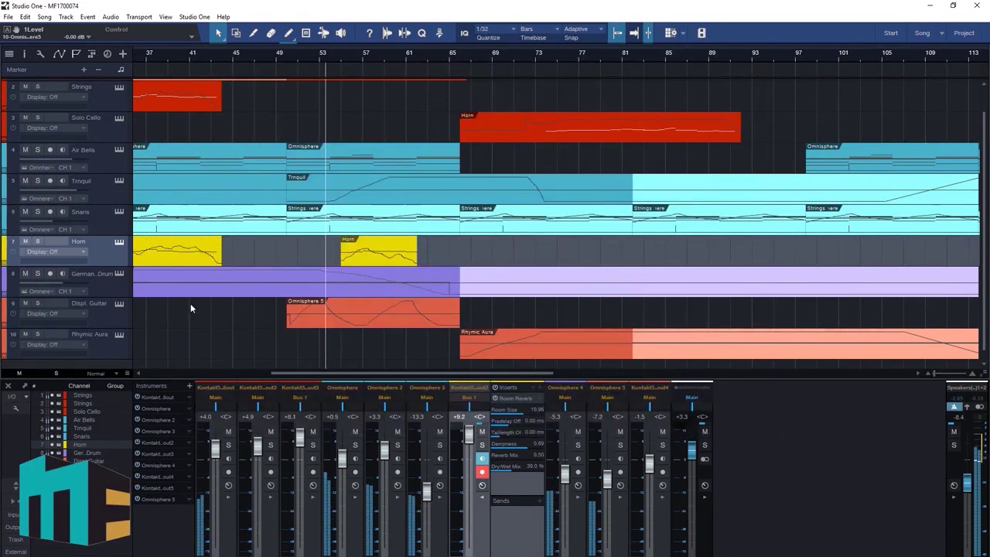
scroll(261, 298, up, 1)
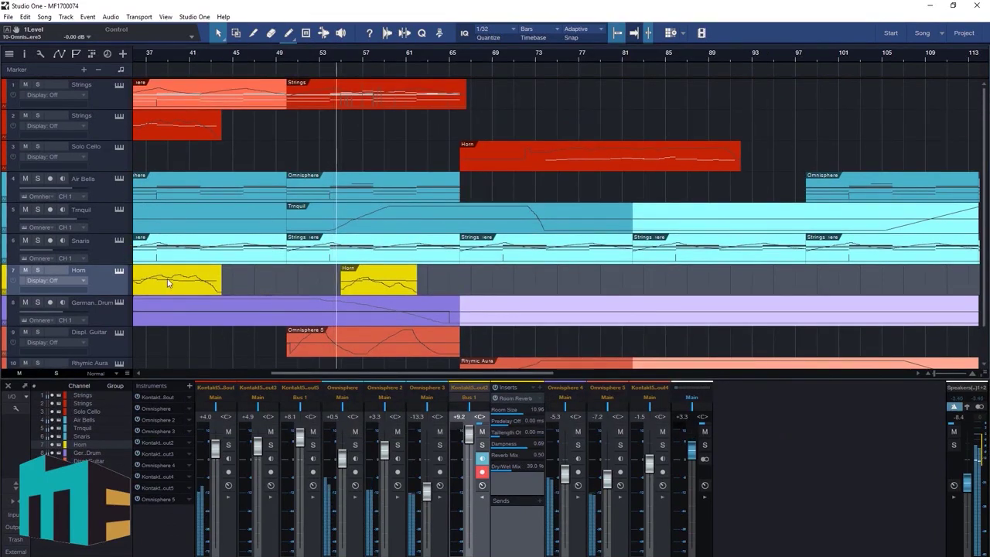
Step: Review the whole Horn phrase in the note editor, then return to the mixer console
double_click(358, 280)
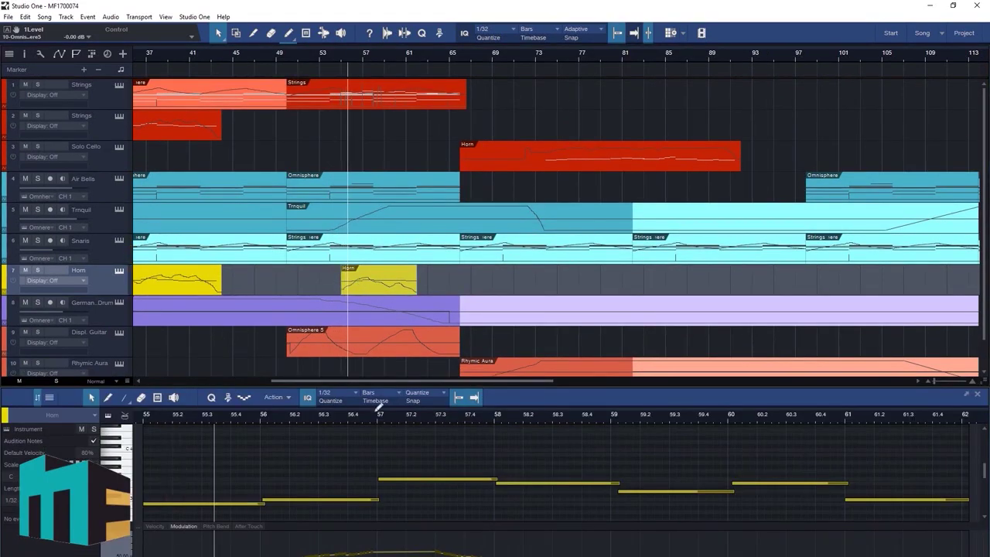
key(w)
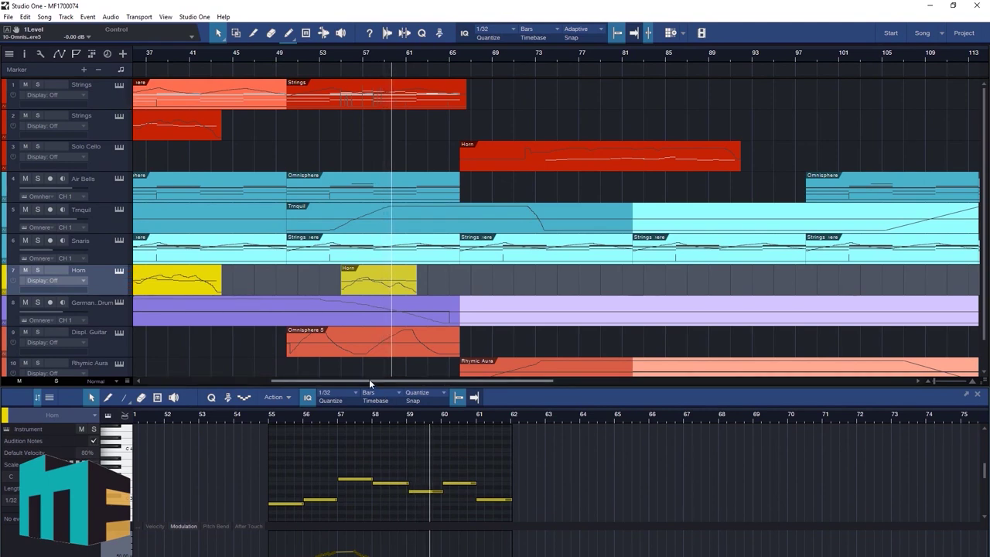
drag(369, 380, 420, 380)
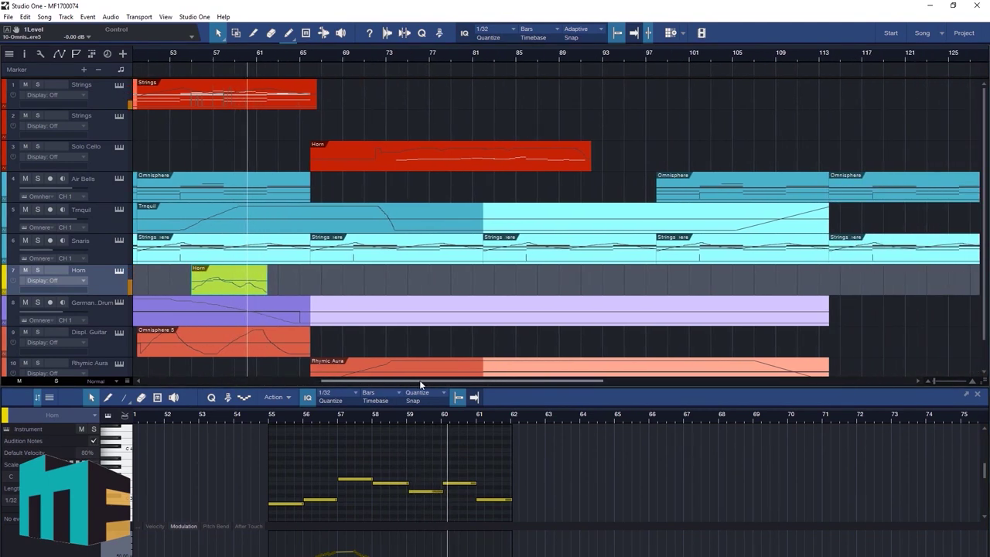
click(358, 285)
key(F3)
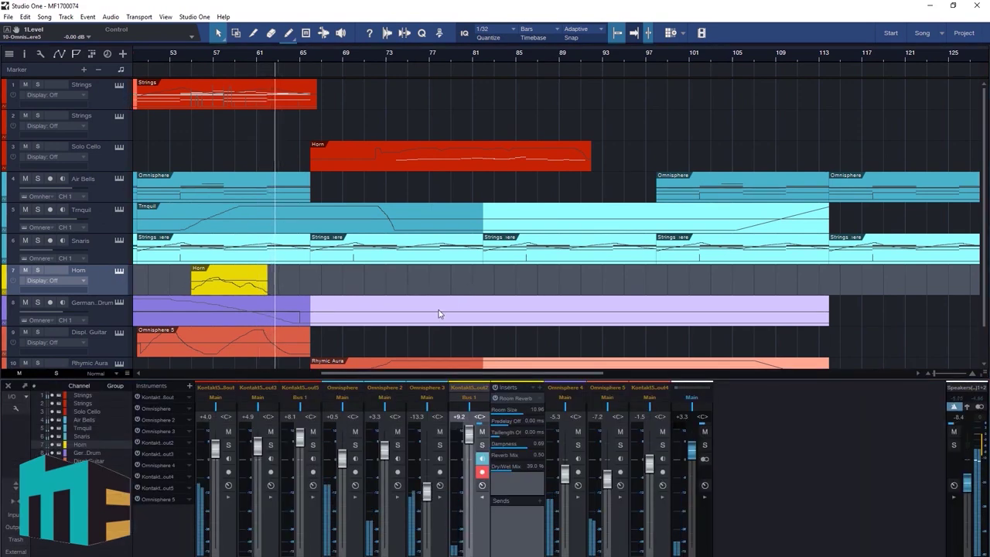
drag(410, 373, 423, 376)
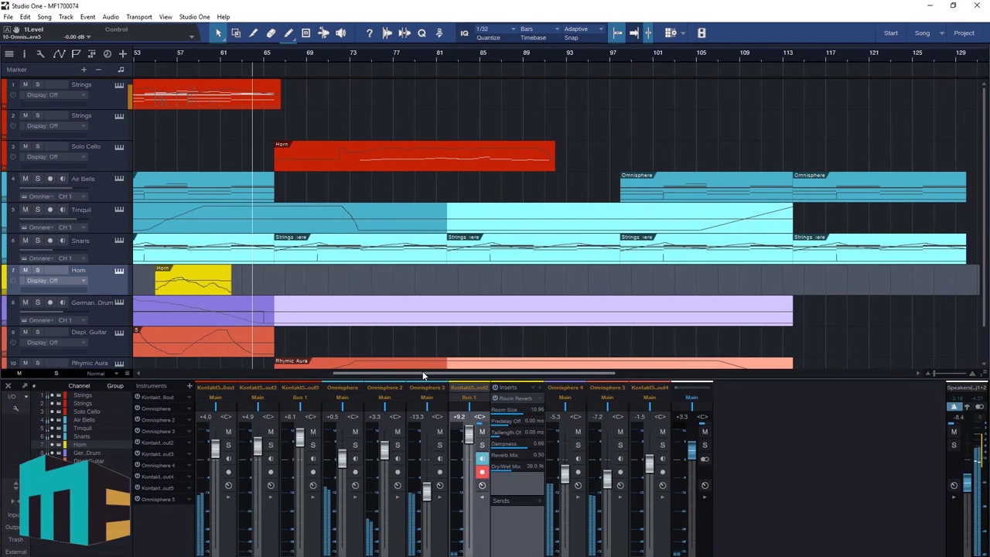
Step: Collapse the reverb insert panel and inspect the Snaris track's Omnisphere patch, then close it
click(482, 499)
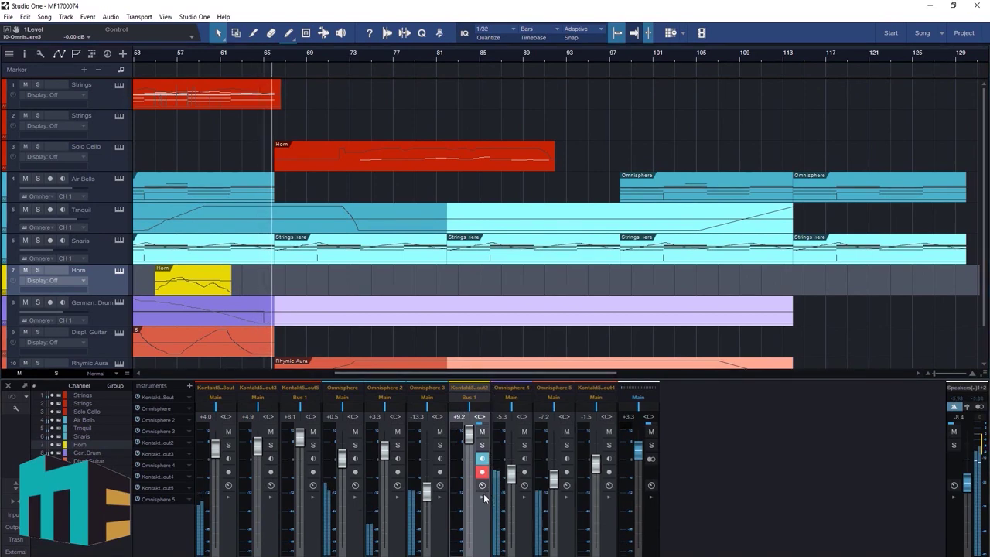
click(112, 255)
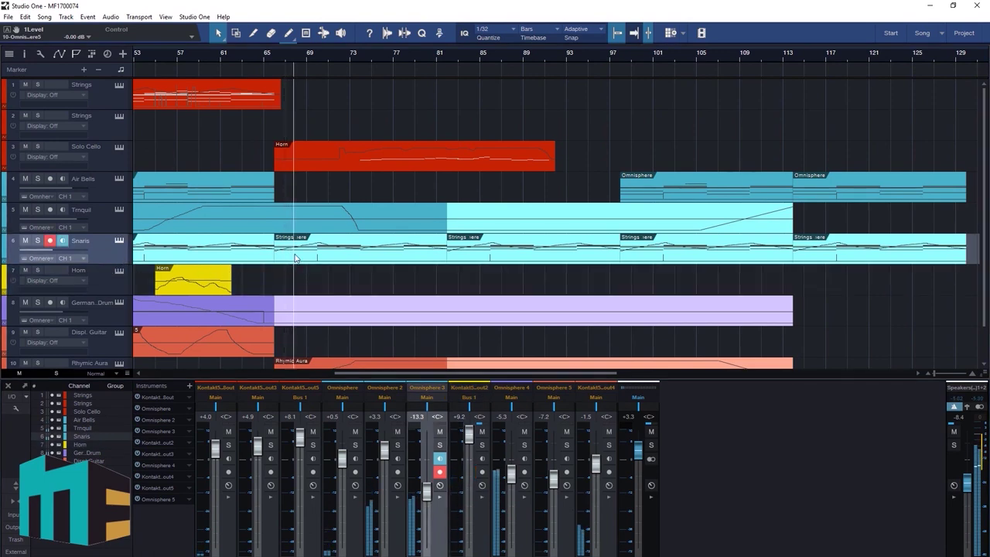
click(119, 241)
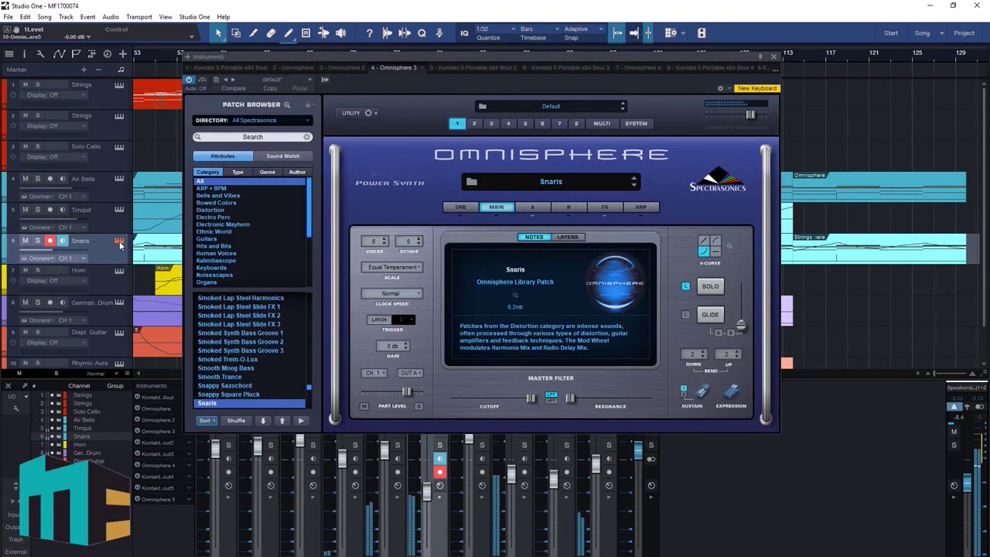
click(119, 241)
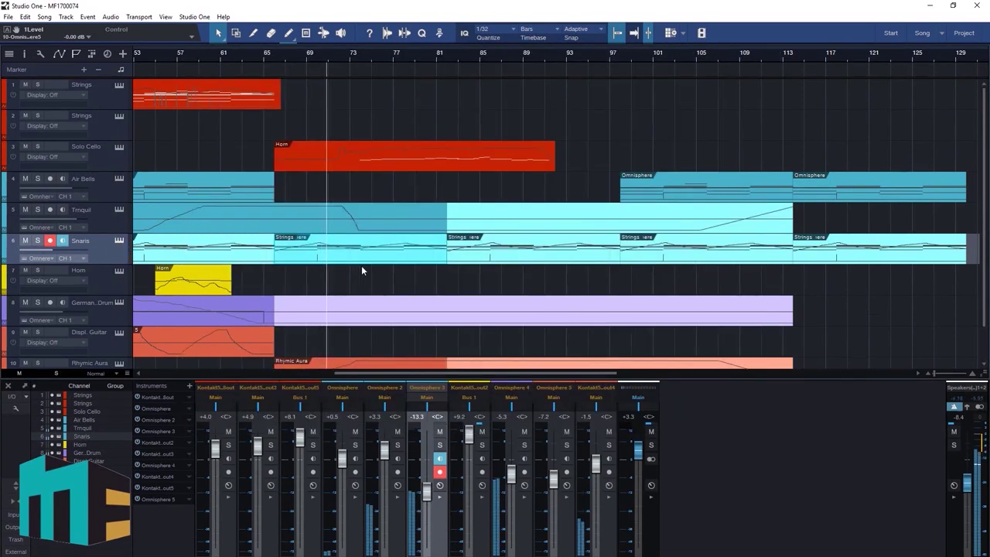
scroll(361, 266, down, 1)
drag(364, 373, 391, 372)
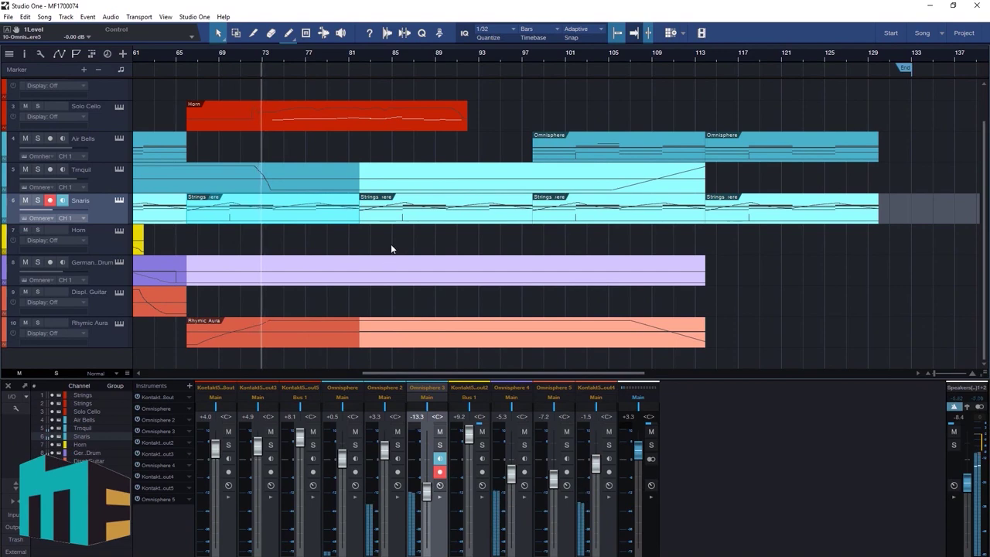
Step: Look over the Solo Cello part's melody notes in the editor, then switch back to the mixer
double_click(280, 125)
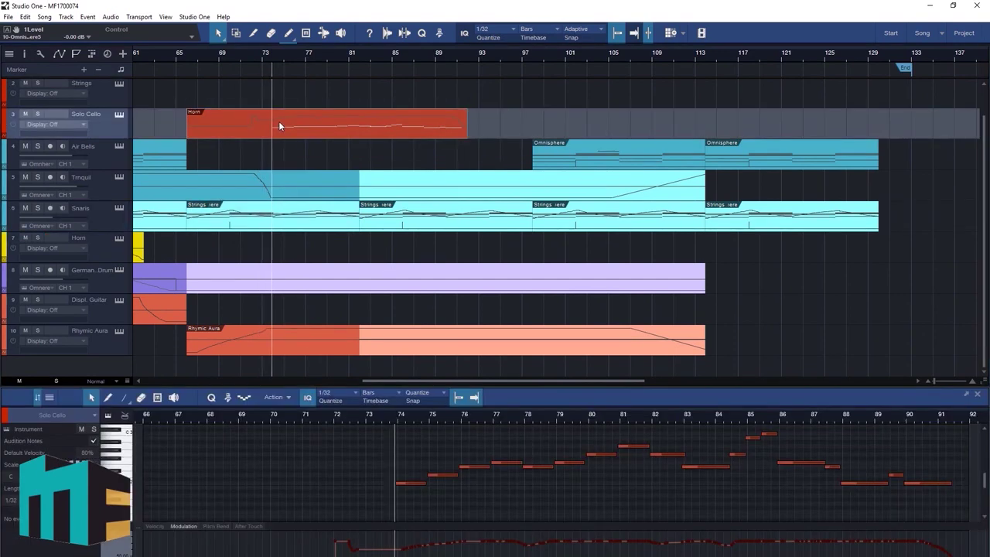
scroll(358, 481, up, 2)
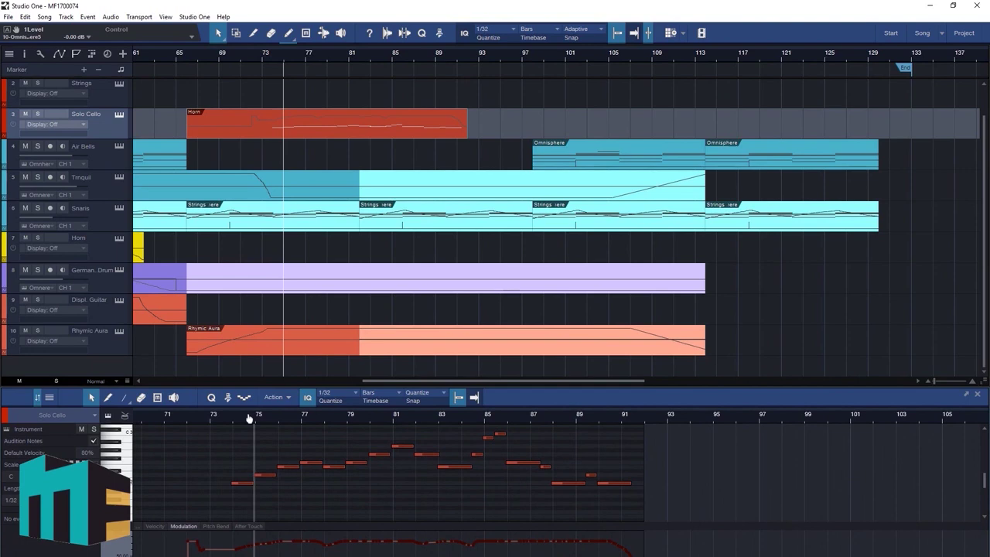
scroll(358, 480, up, 1)
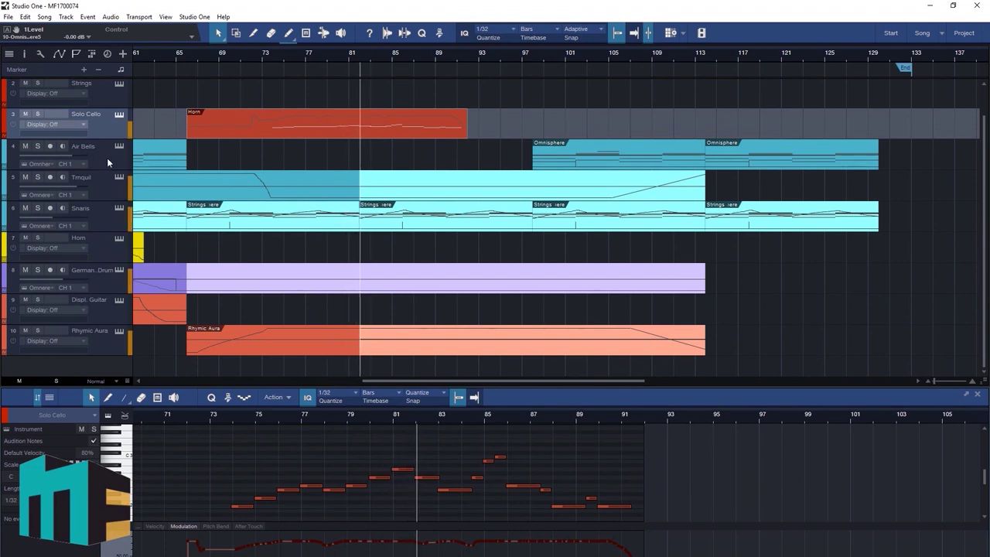
key(F3)
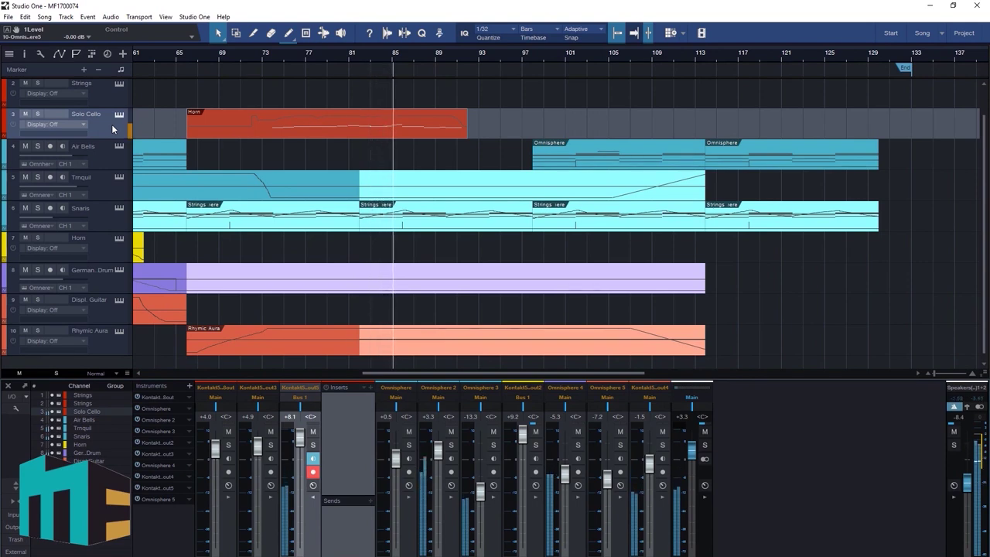
drag(412, 374, 431, 370)
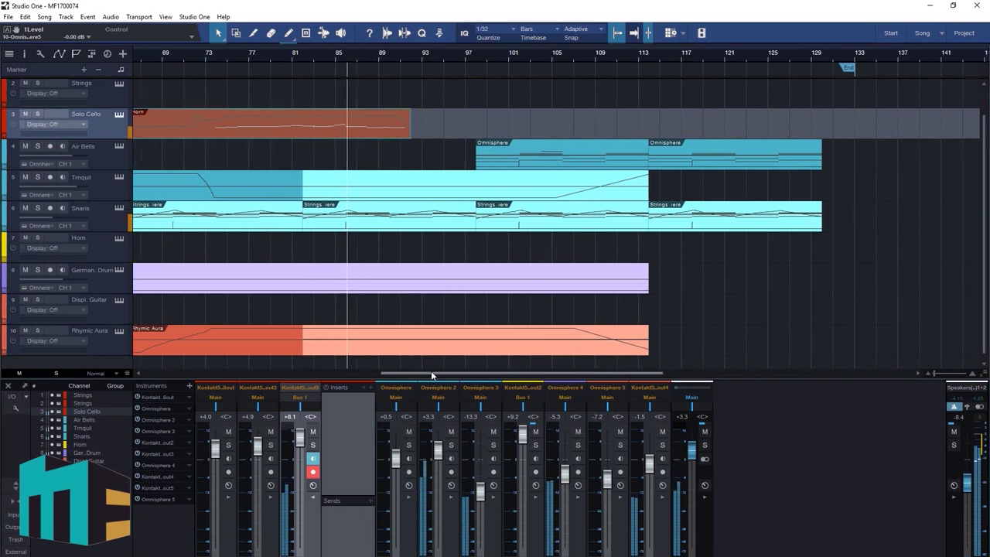
click(120, 116)
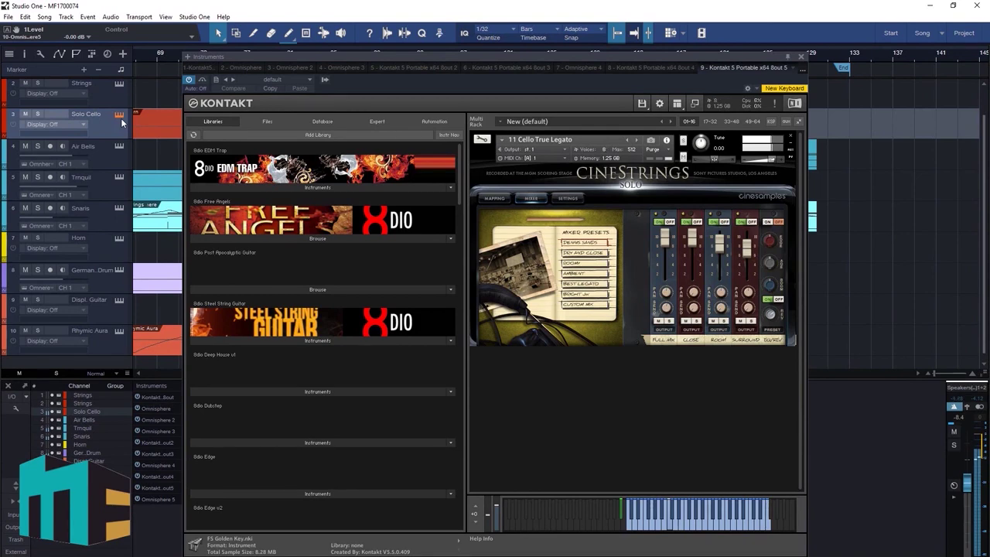
click(120, 114)
click(448, 159)
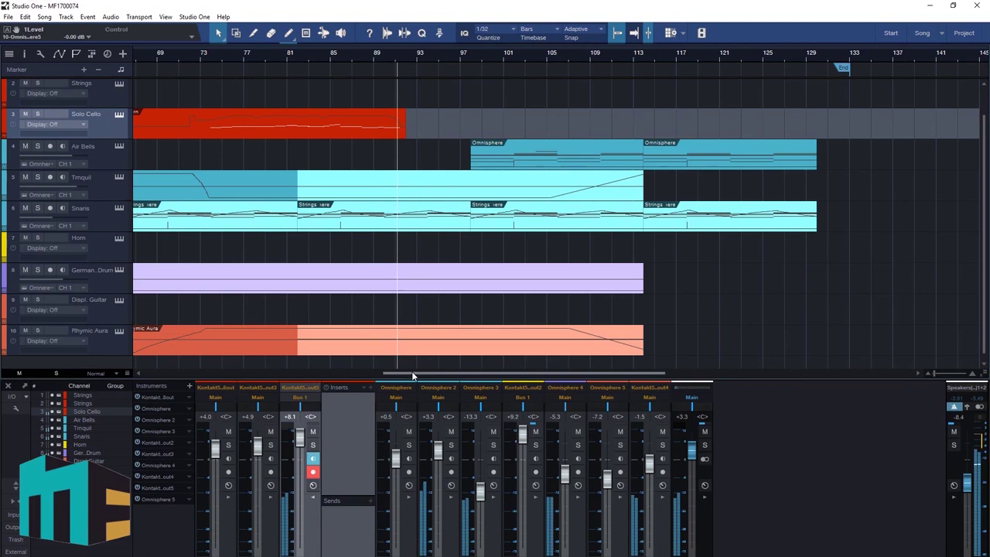
drag(410, 373, 458, 373)
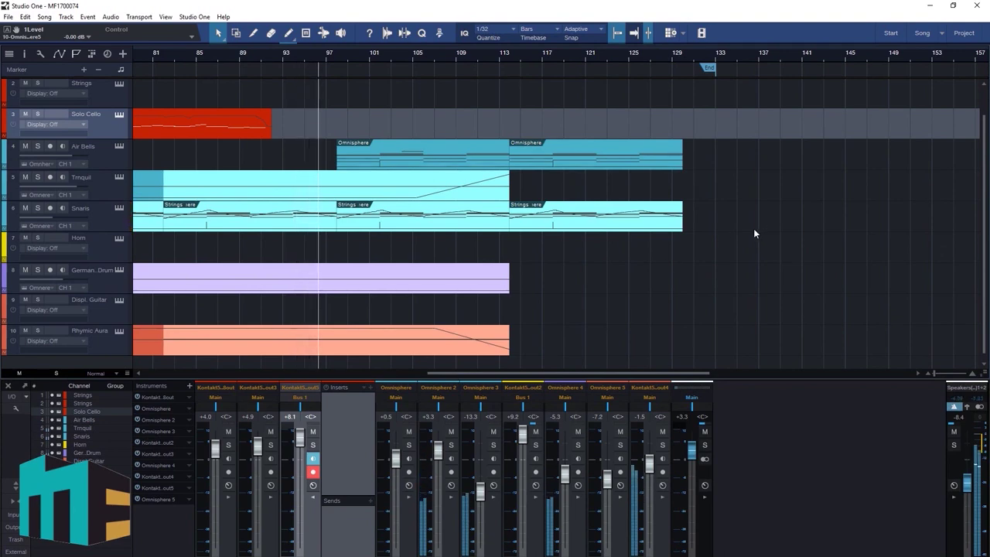
scroll(752, 229, down, 1)
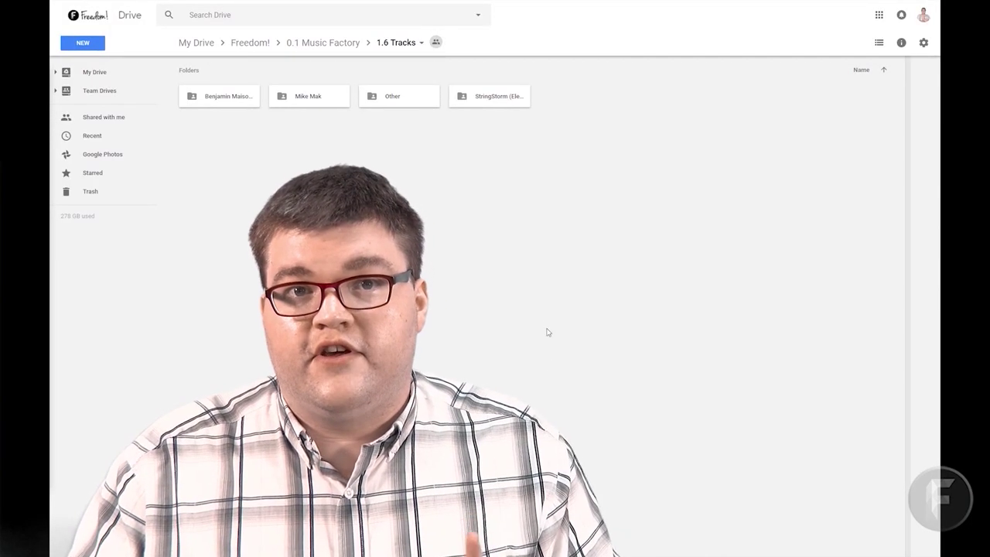
Step: Open the composer's Cinematic - Orchestral, Electronic folder and download the Ravager's Vengeance track
double_click(239, 100)
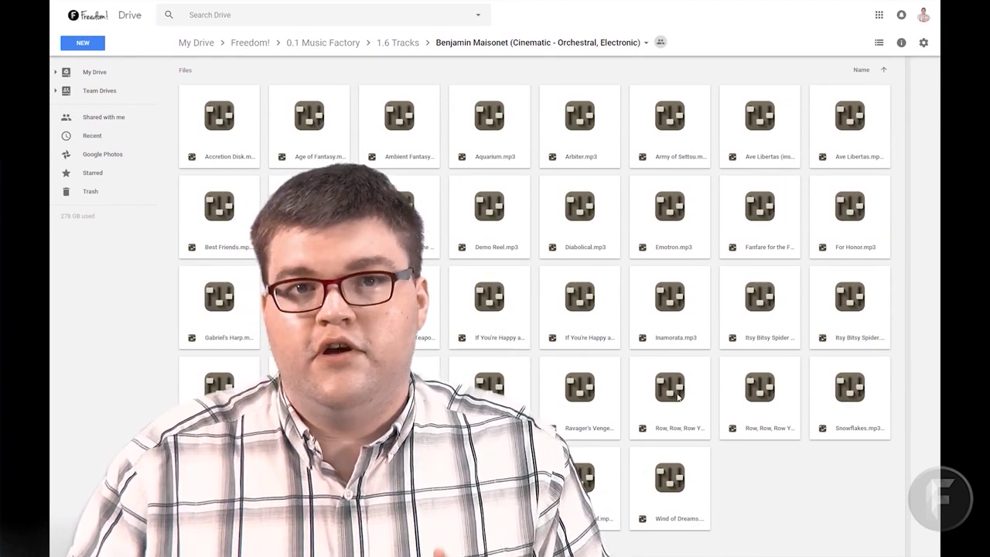
right_click(578, 404)
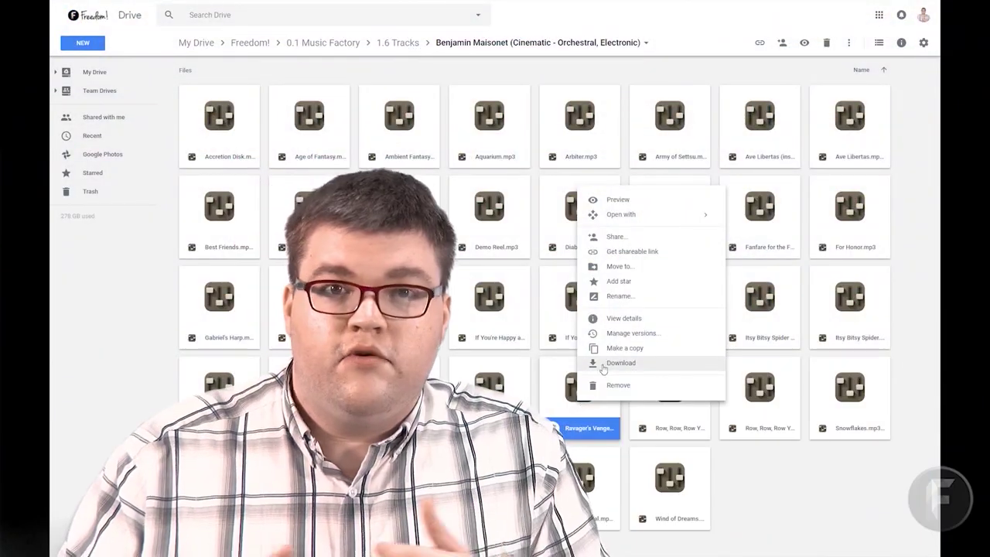
click(603, 365)
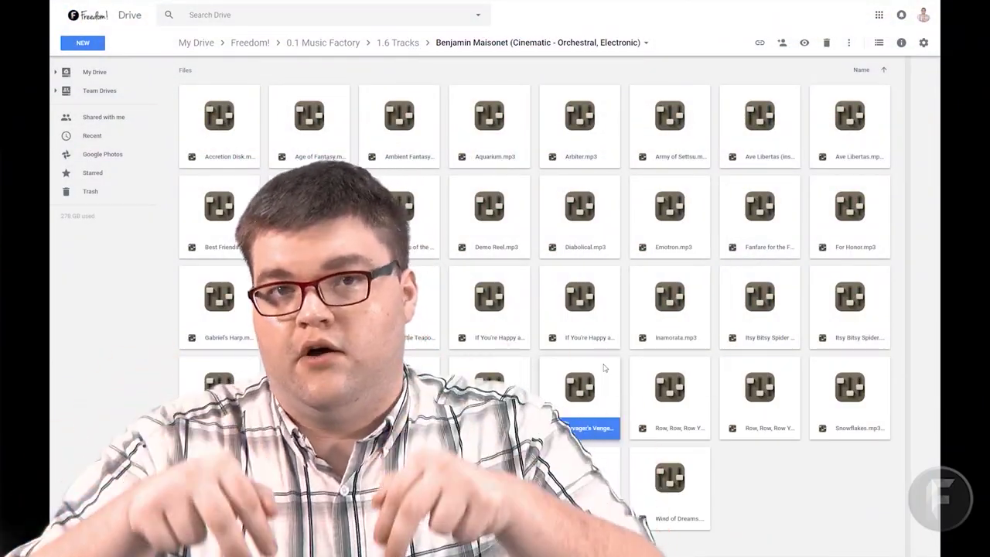